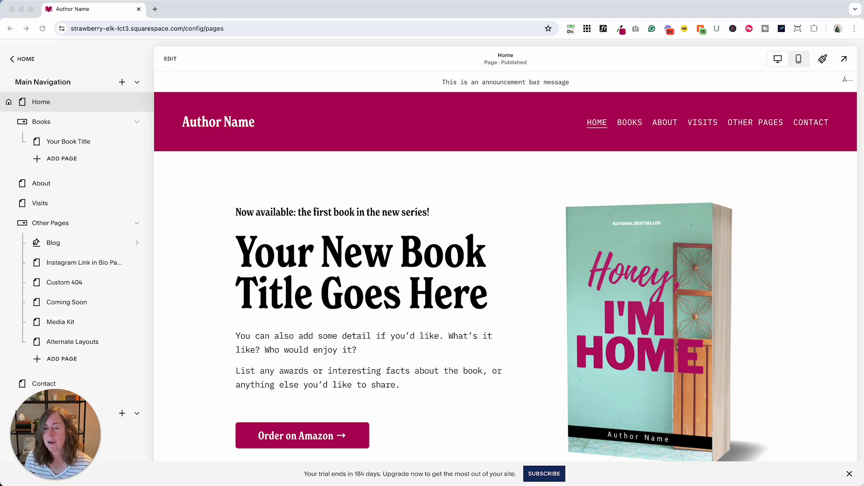
Step: Scroll through the Coming Soon page, then preview the Instagram Link in Bio Page with its book cover and buttons
{"action": "left_click", "coordinate": [88, 305]}
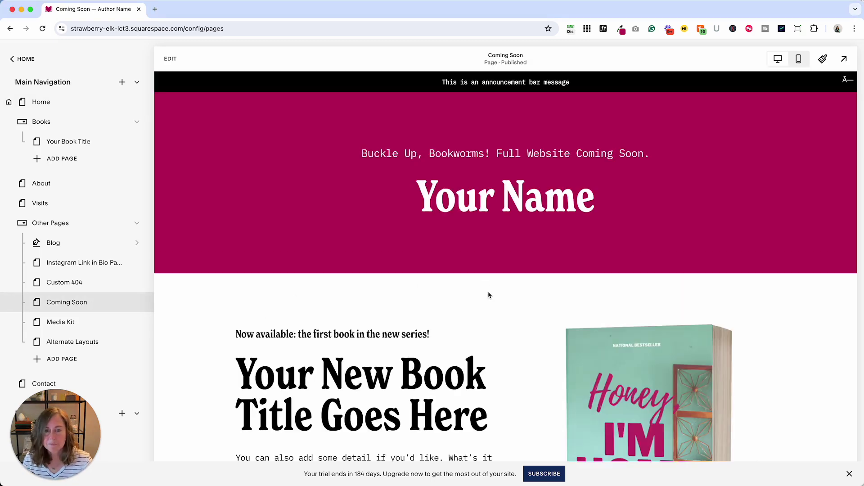
{"action": "scroll", "coordinate": [302, 265], "scroll_direction": "down", "scroll_amount": 15}
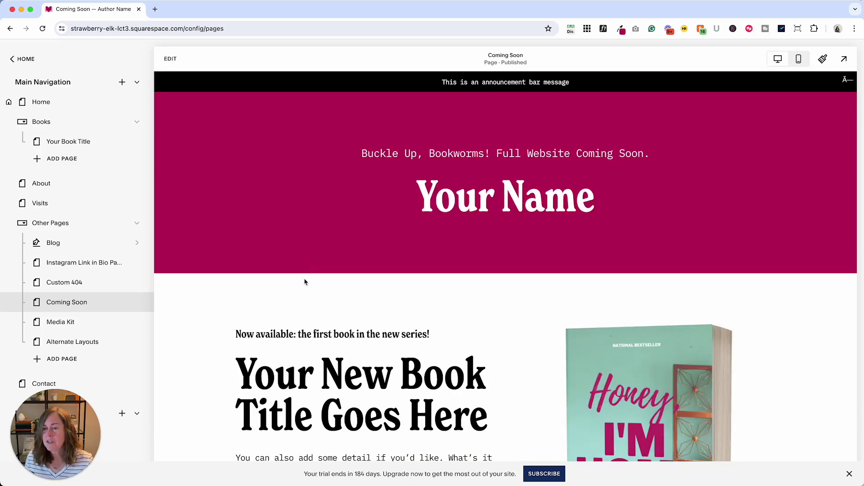
{"action": "scroll", "coordinate": [304, 280], "scroll_direction": "down", "scroll_amount": 3}
{"action": "scroll", "coordinate": [304, 280], "scroll_direction": "down", "scroll_amount": 5}
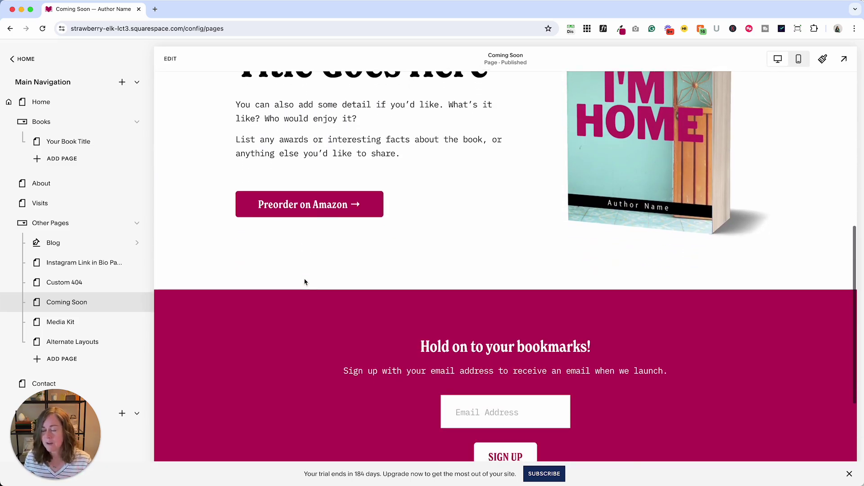
{"action": "scroll", "coordinate": [314, 258], "scroll_direction": "up", "scroll_amount": 8}
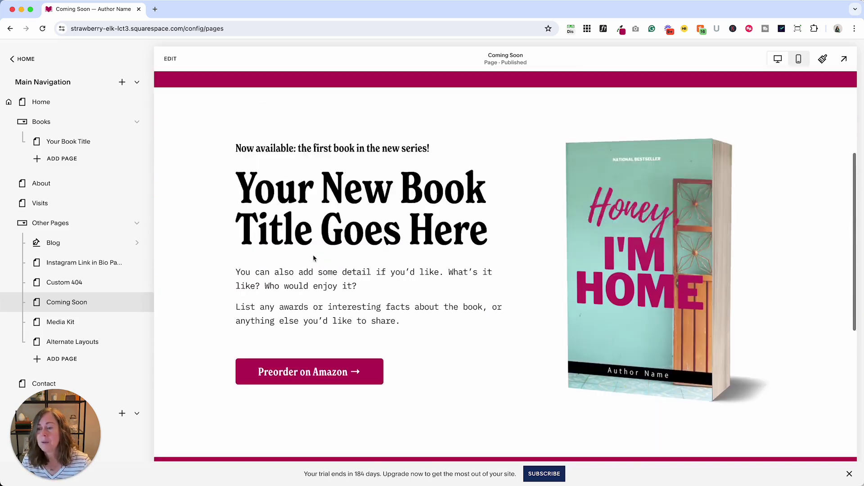
{"action": "left_click", "coordinate": [64, 264]}
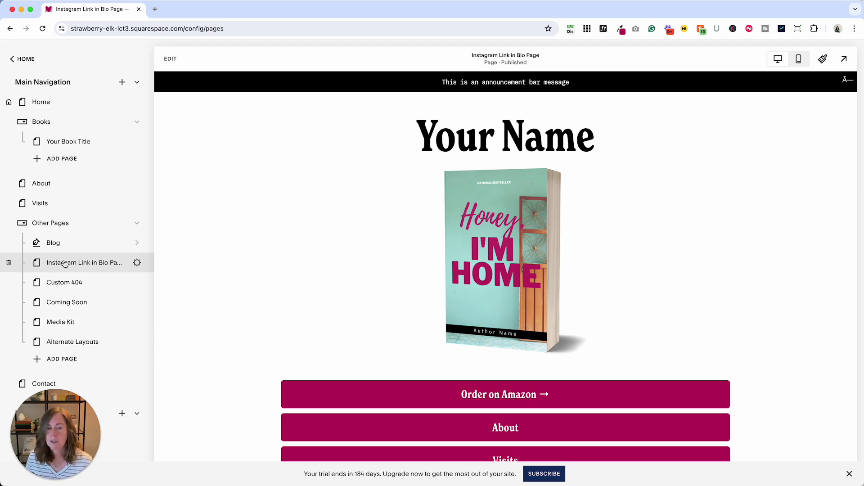
{"action": "scroll", "coordinate": [400, 272], "scroll_direction": "down", "scroll_amount": 1}
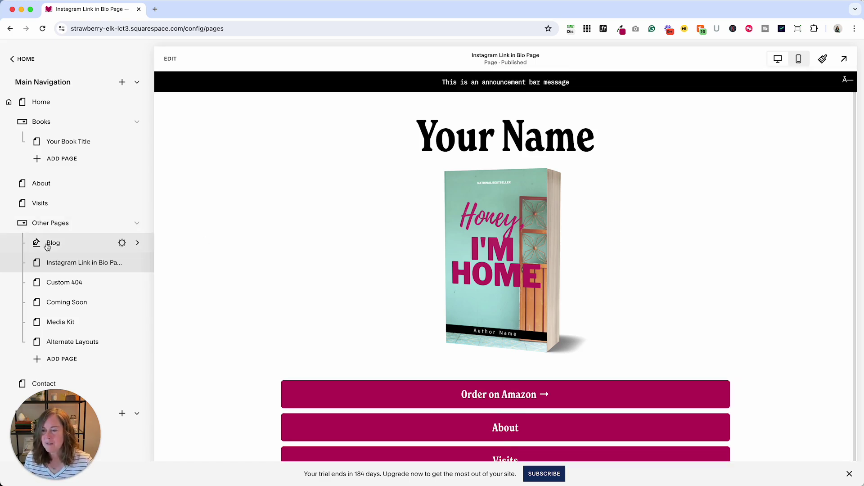
Step: Reselect the Instagram Link in Bio Page in Pages and open its Page Settings, showing the /links slug
{"action": "left_click", "coordinate": [20, 60]}
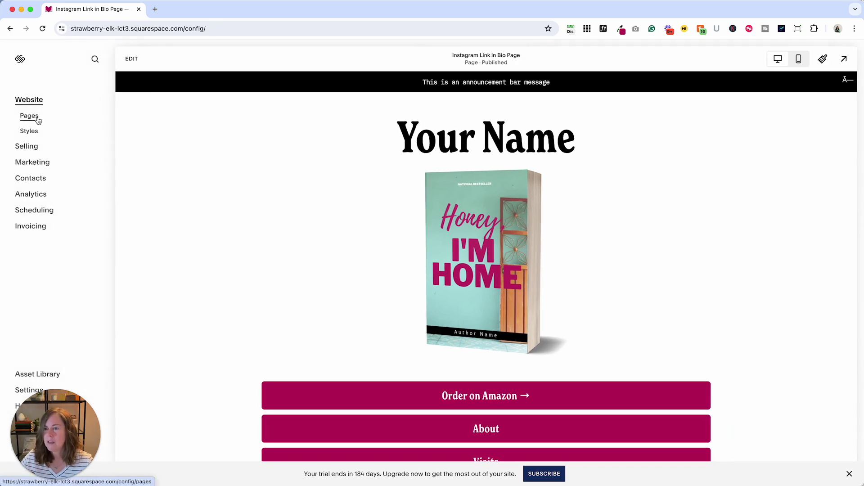
{"action": "left_click", "coordinate": [29, 116]}
{"action": "left_click", "coordinate": [26, 58]}
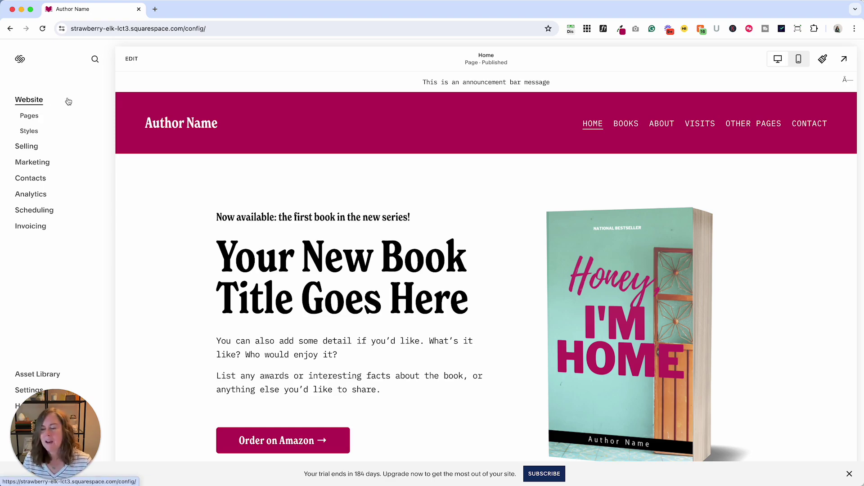
{"action": "left_click", "coordinate": [29, 117]}
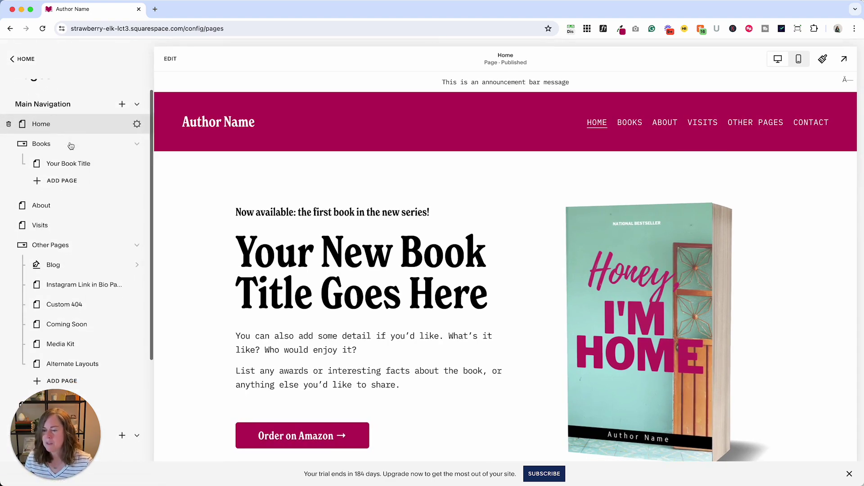
{"action": "scroll", "coordinate": [70, 146], "scroll_direction": "down", "scroll_amount": 5}
{"action": "scroll", "coordinate": [70, 145], "scroll_direction": "up", "scroll_amount": 5}
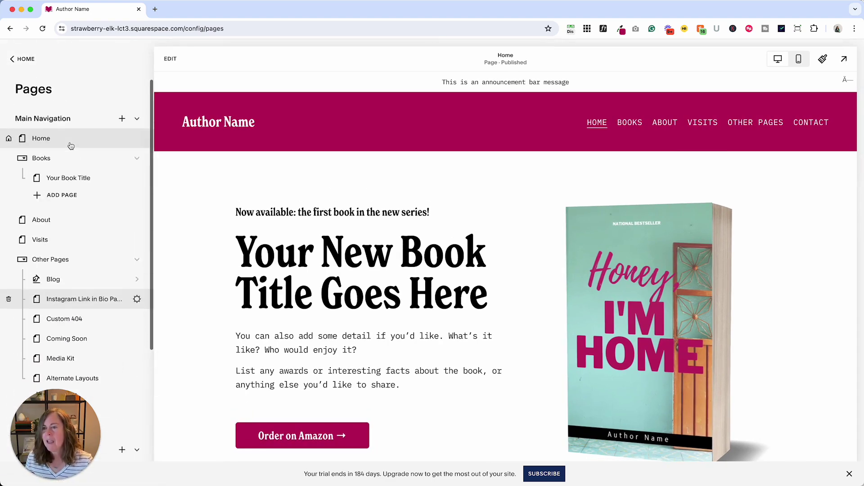
{"action": "left_click", "coordinate": [108, 300]}
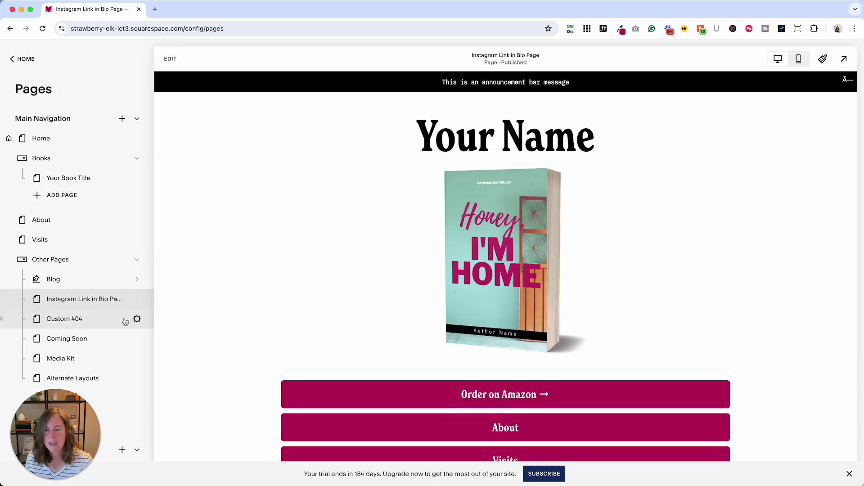
{"action": "mouse_move", "coordinate": [120, 299]}
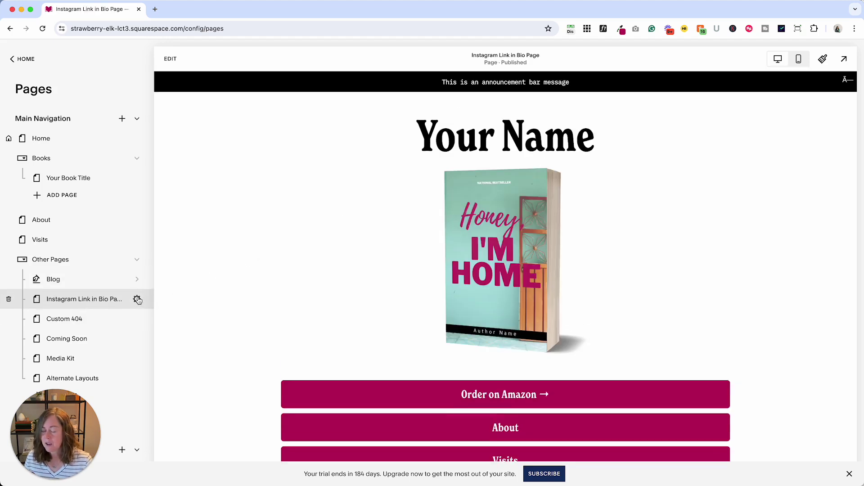
{"action": "left_click", "coordinate": [138, 300]}
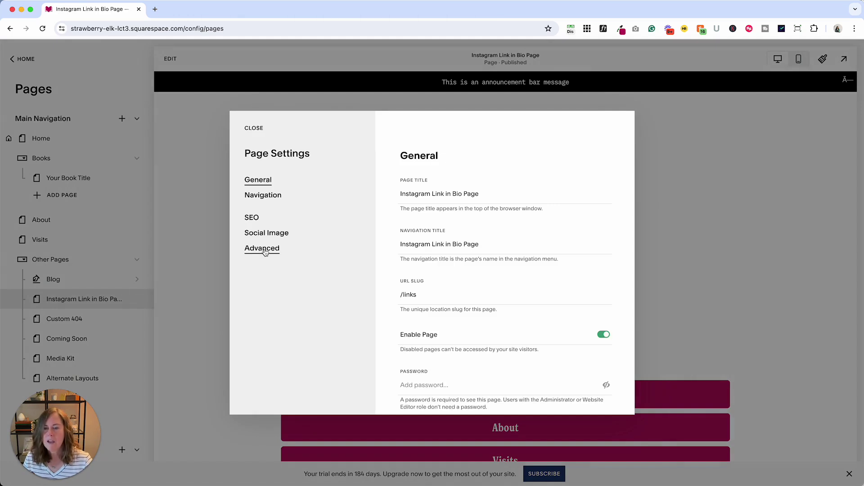
Step: Turn on Show Header and Show Footer under Navigation and save
{"action": "left_click", "coordinate": [261, 199]}
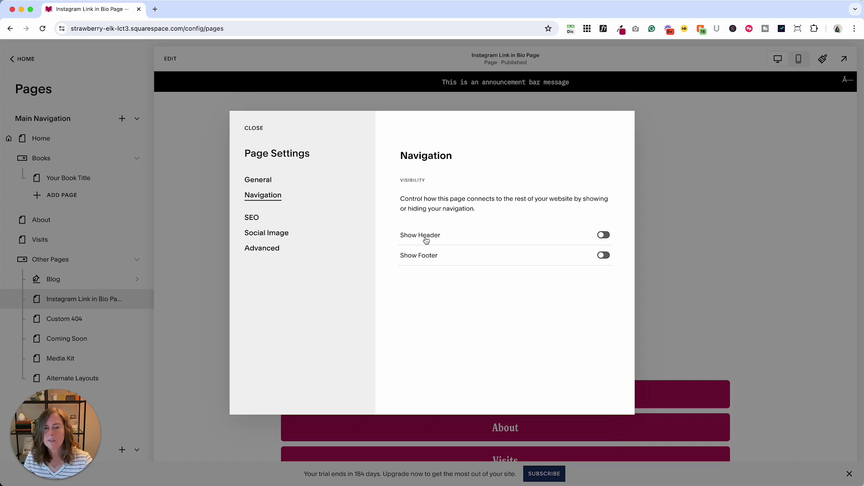
{"action": "left_click", "coordinate": [604, 236]}
{"action": "left_click", "coordinate": [604, 256]}
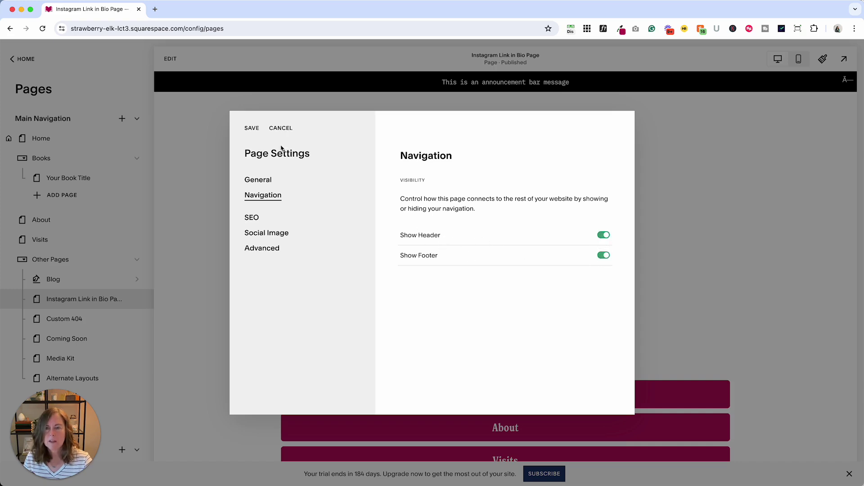
{"action": "left_click", "coordinate": [251, 128]}
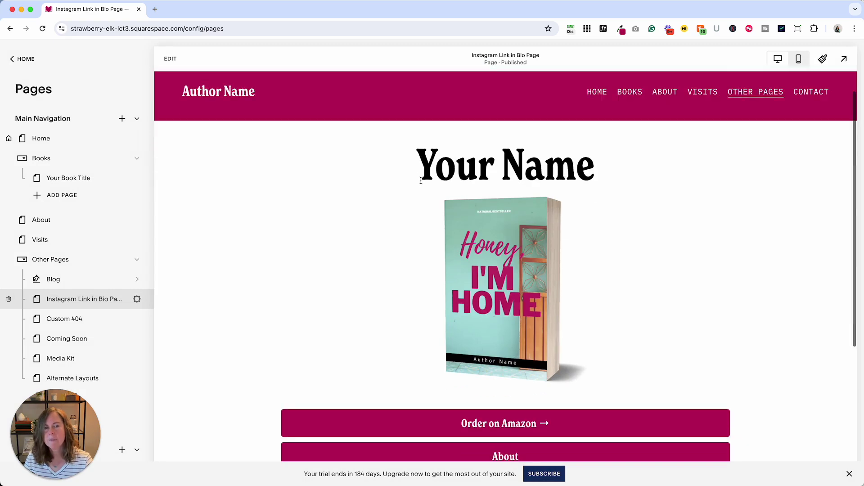
{"action": "scroll", "coordinate": [420, 183], "scroll_direction": "down", "scroll_amount": 5}
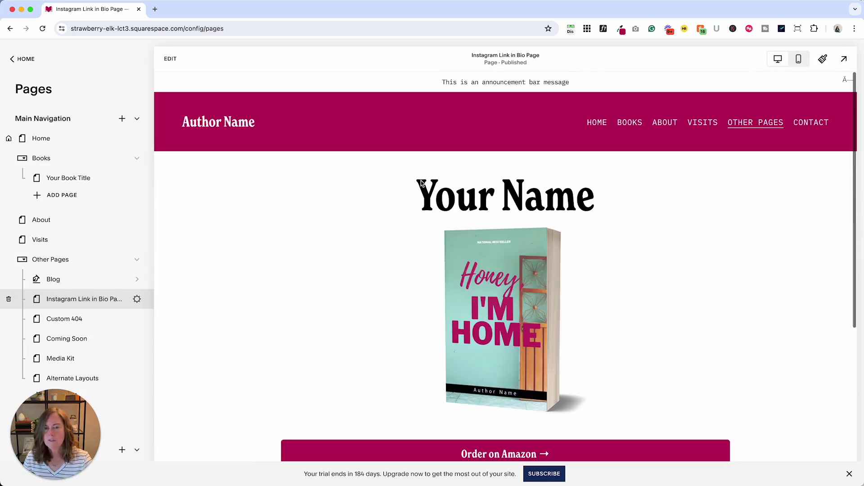
Step: Switch Show Header off in the page's Navigation settings and save, keeping the footer on
{"action": "left_click", "coordinate": [137, 300]}
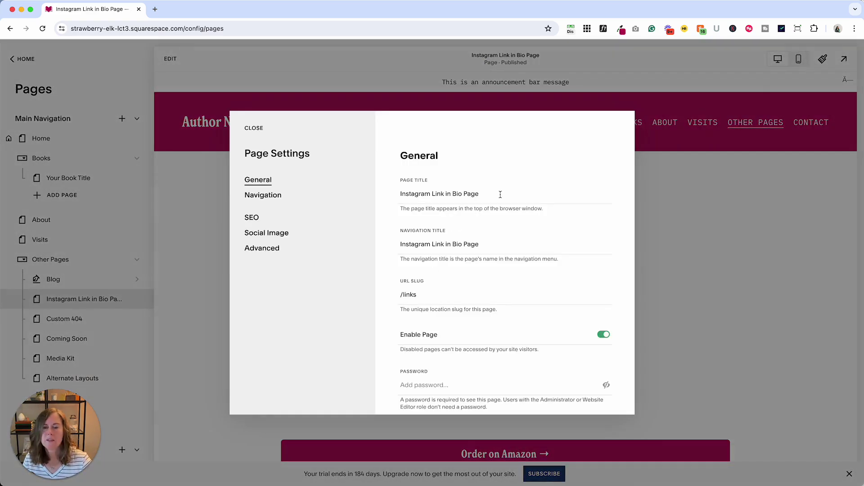
{"action": "left_click", "coordinate": [263, 194]}
{"action": "left_click", "coordinate": [604, 234]}
{"action": "left_click", "coordinate": [251, 129]}
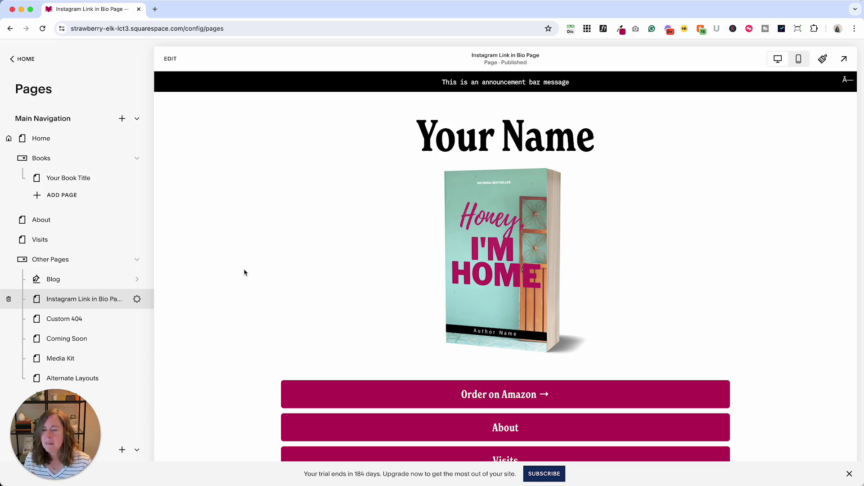
Step: Paste the .sqs-announcement-bar display:none CSS into Advanced > Page Header Code Injection and save
{"action": "left_click", "coordinate": [133, 303]}
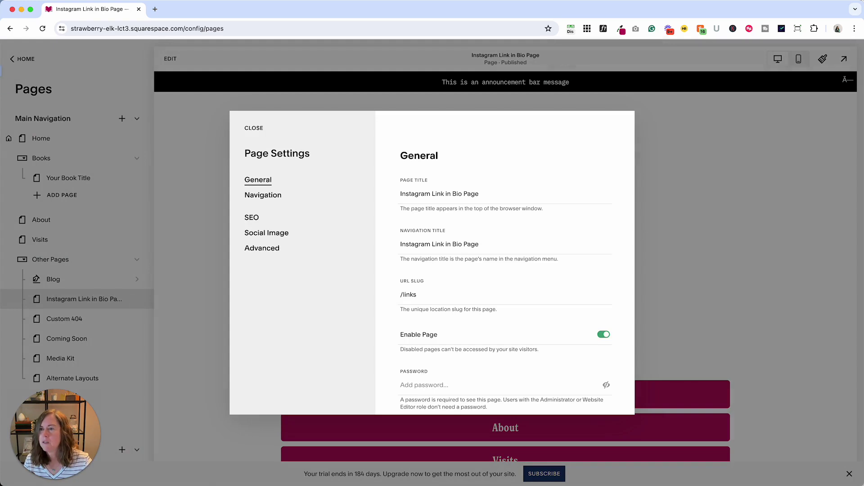
{"action": "key", "text": "super+Tab"}
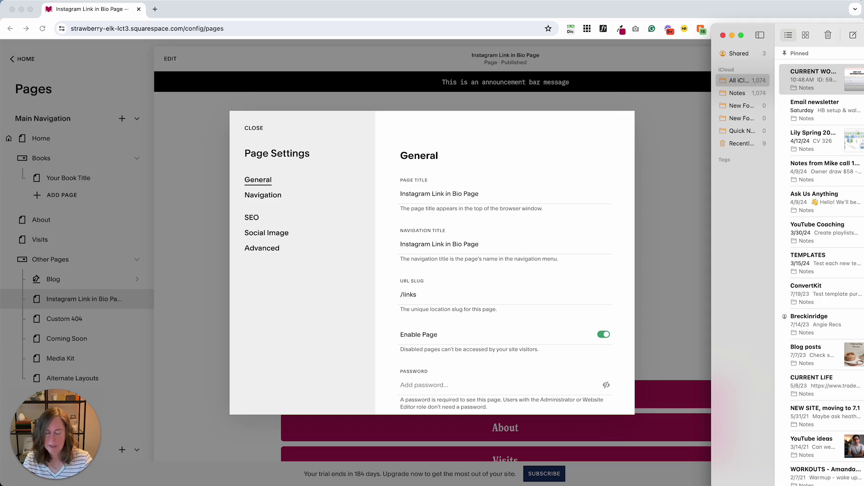
{"action": "left_click", "coordinate": [301, 286]}
{"action": "left_click", "coordinate": [262, 248]}
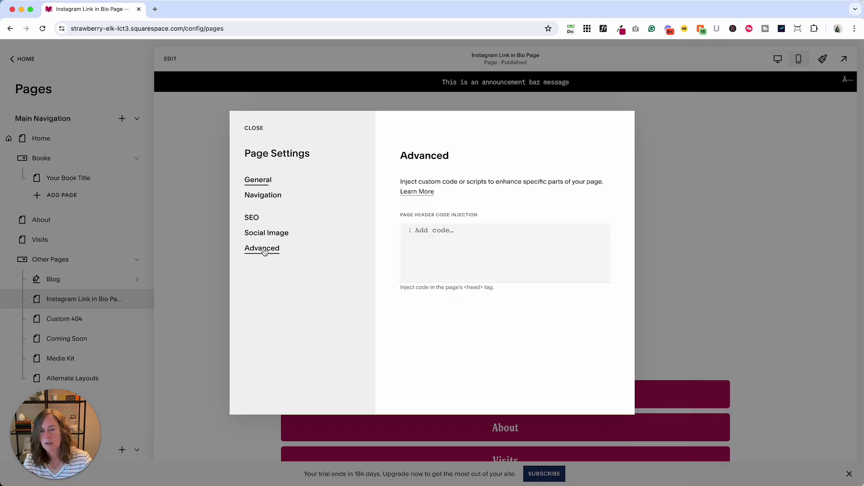
{"action": "left_click", "coordinate": [435, 247]}
{"action": "type", "text": "<style>   .sqs-announcement-bar {display: none !important;} </style>"}
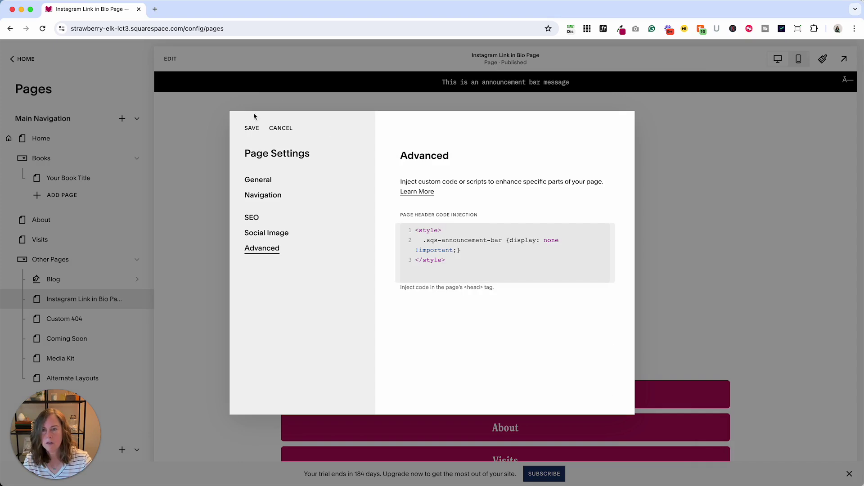
{"action": "left_click", "coordinate": [252, 128]}
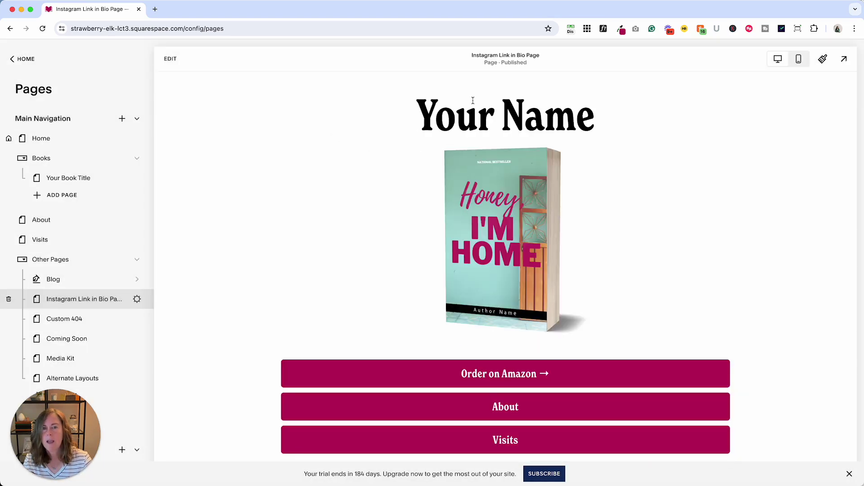